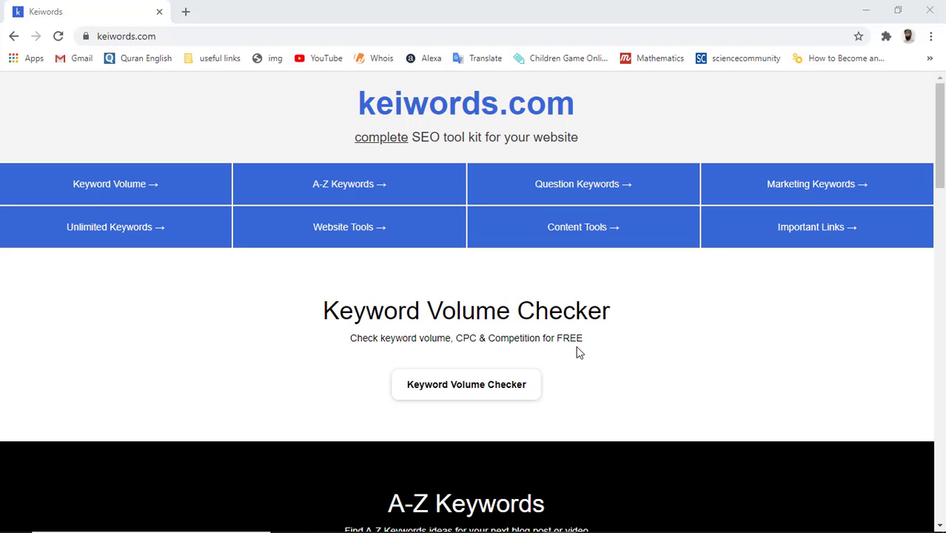
- Open the Keyword Volume Checker from the keiwords.com home page
click(464, 386)
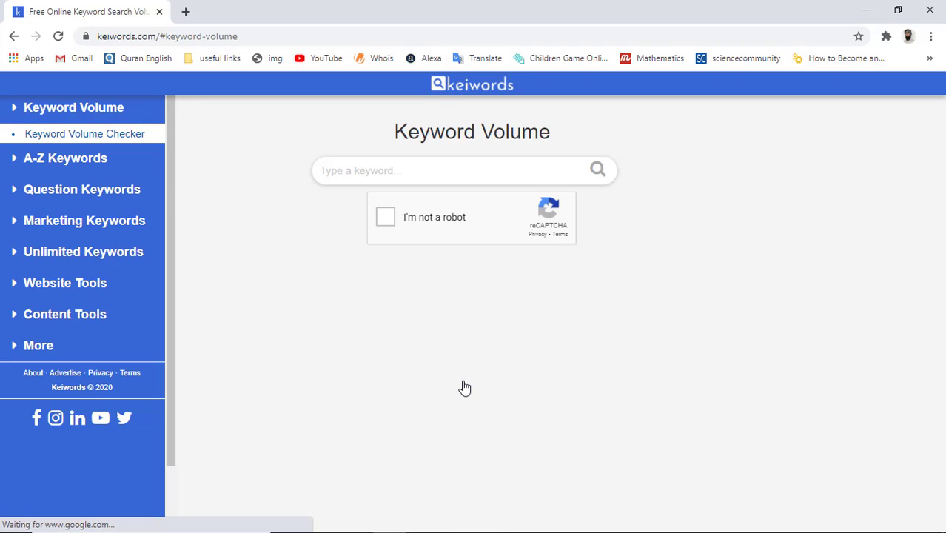
- Search the keyword 'narketing' after passing the reCAPTCHA check
click(418, 170)
text(n)
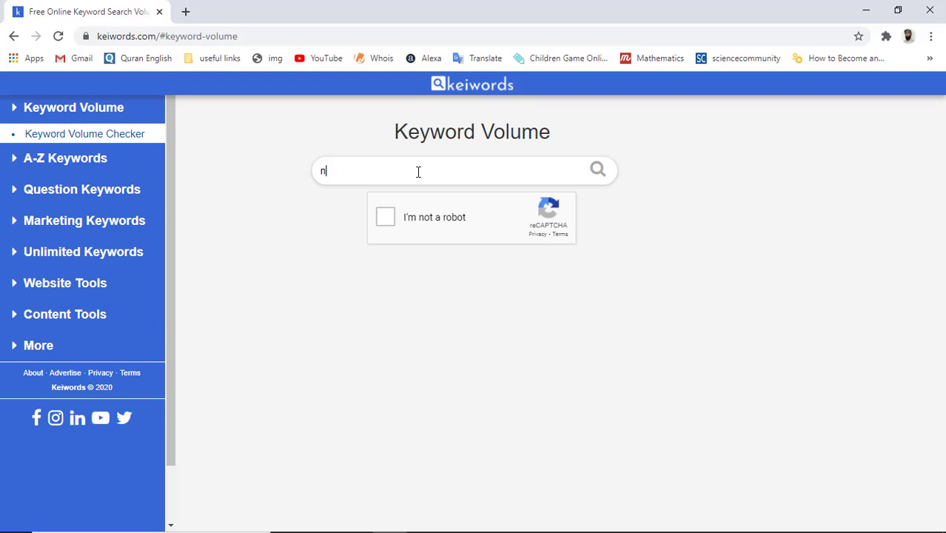
text(arketing)
click(385, 219)
click(596, 173)
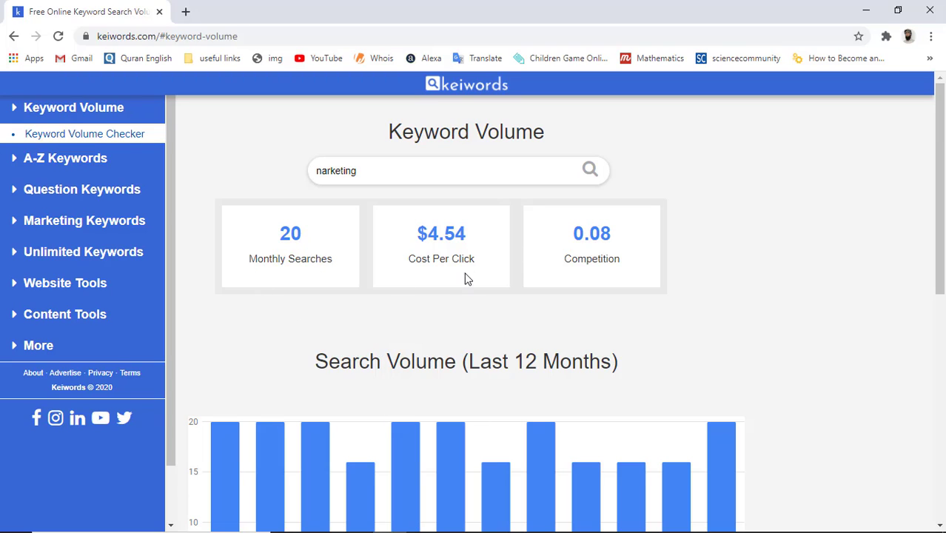
- Review the 12-month chart and related keywords for marketing, then return to the top
scroll(603, 262, down, 3)
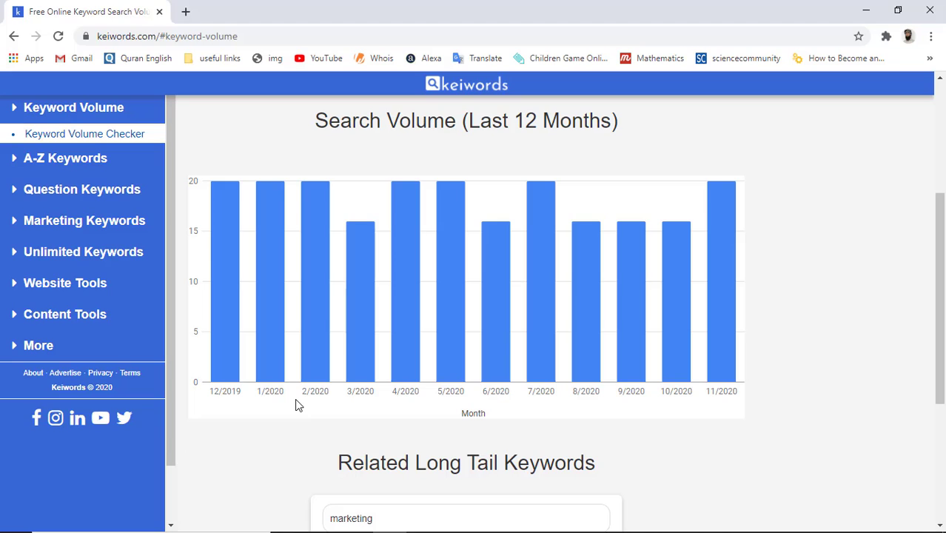
mouse_move(276, 363)
mouse_move(411, 350)
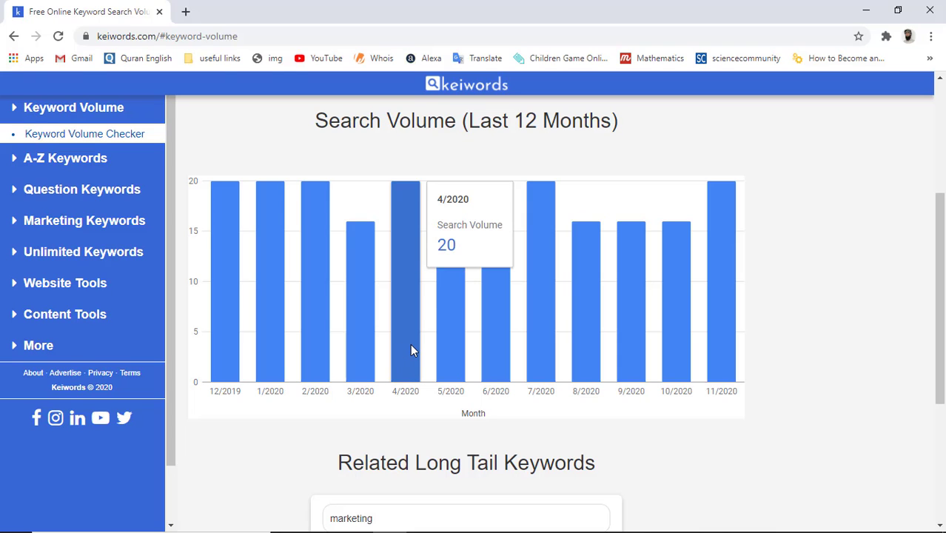
scroll(391, 460, down, 3)
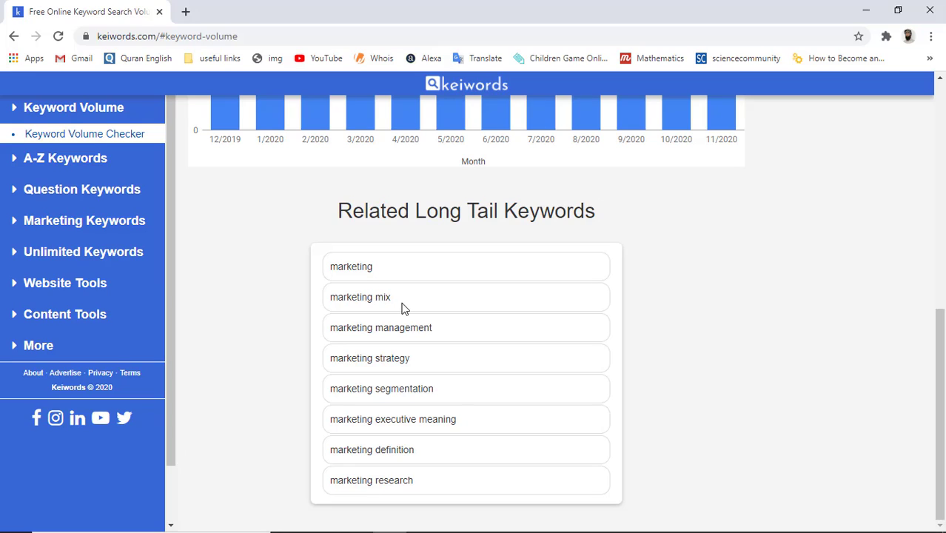
click(430, 363)
- Replace the keyword with 'english' from the autocomplete and run the lookup
drag(384, 169, 292, 169)
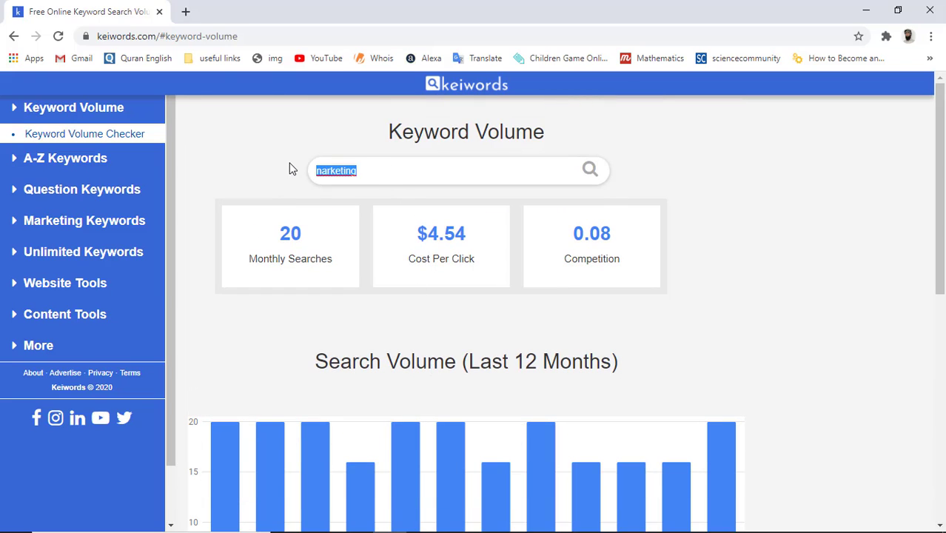
text(en)
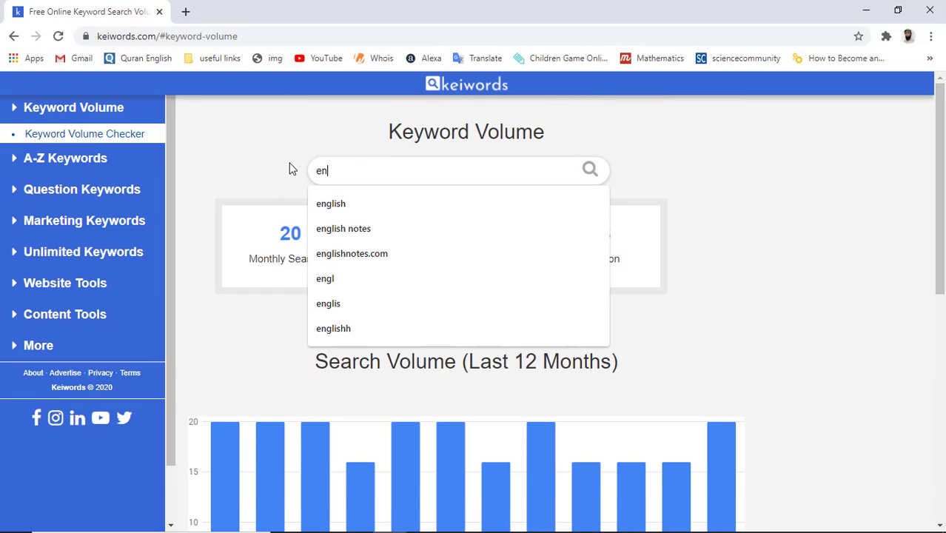
key(Down)
key(Return)
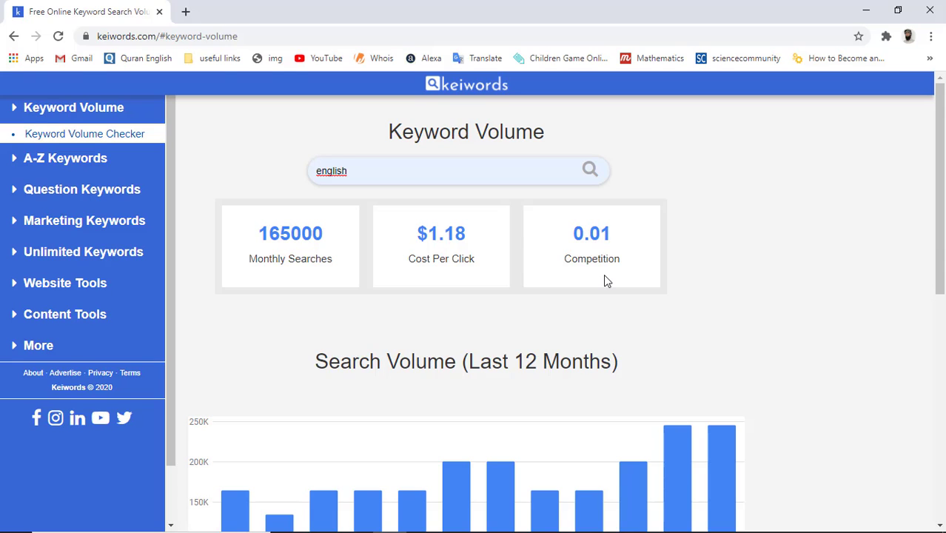
- Review the english results: 165000 searches, $1.18 CPC, chart and related keywords
scroll(604, 275, down, 3)
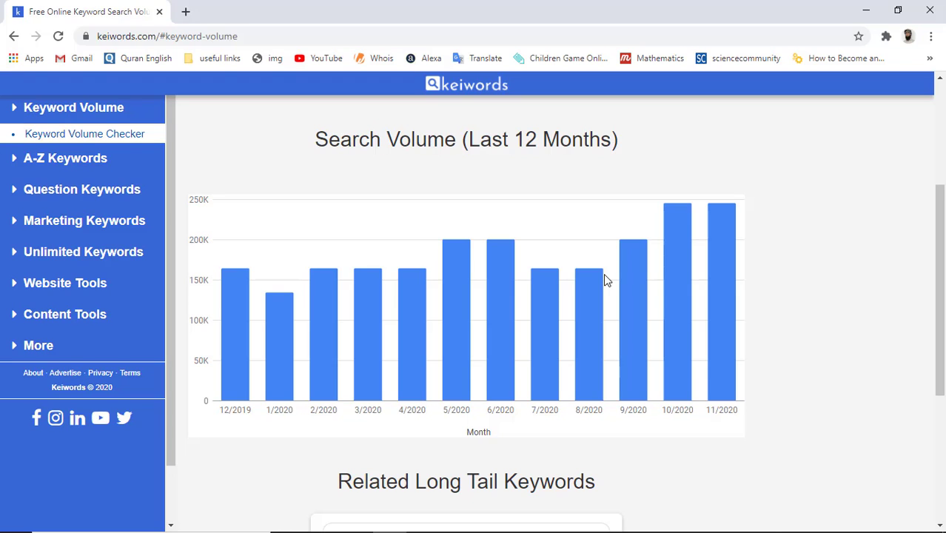
mouse_move(432, 334)
mouse_move(724, 307)
scroll(445, 457, down, 4)
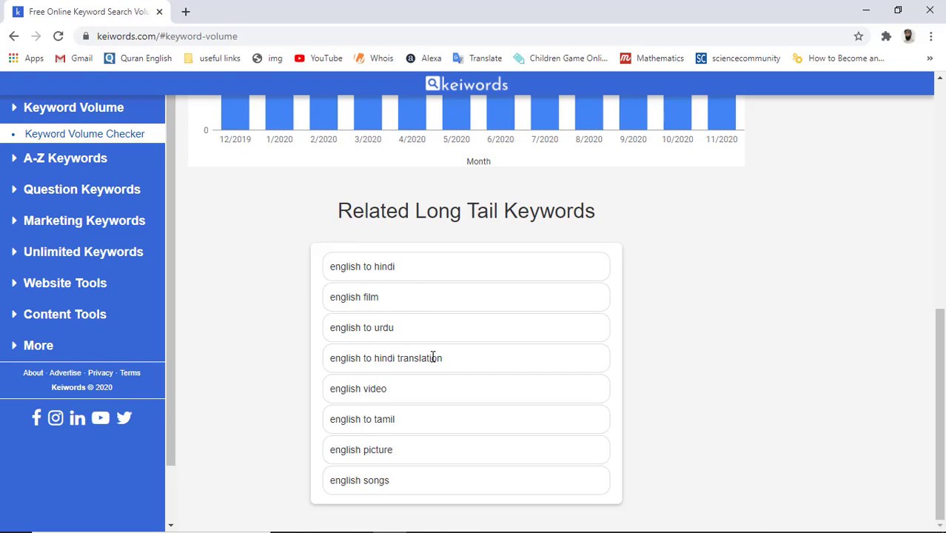
scroll(433, 358, up, 10)
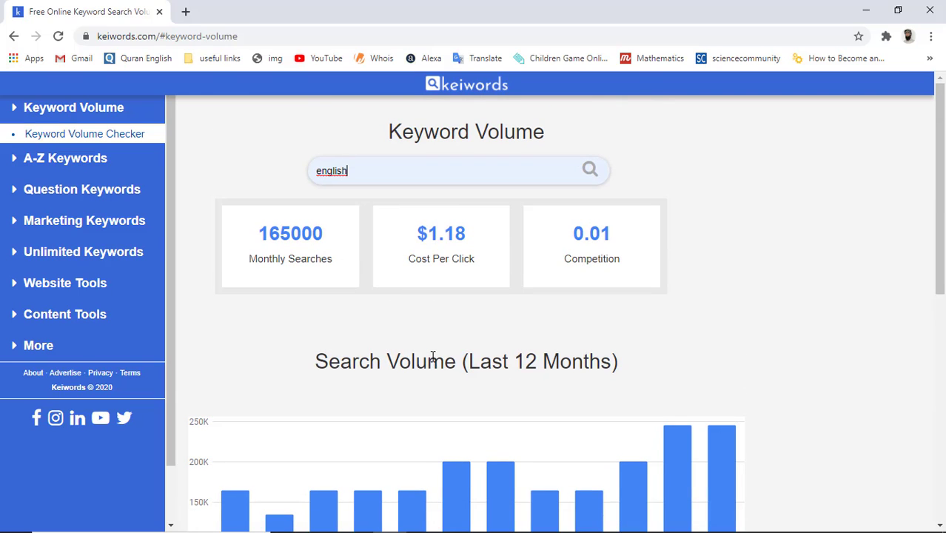
scroll(433, 357, down, 7)
scroll(432, 357, up, 7)
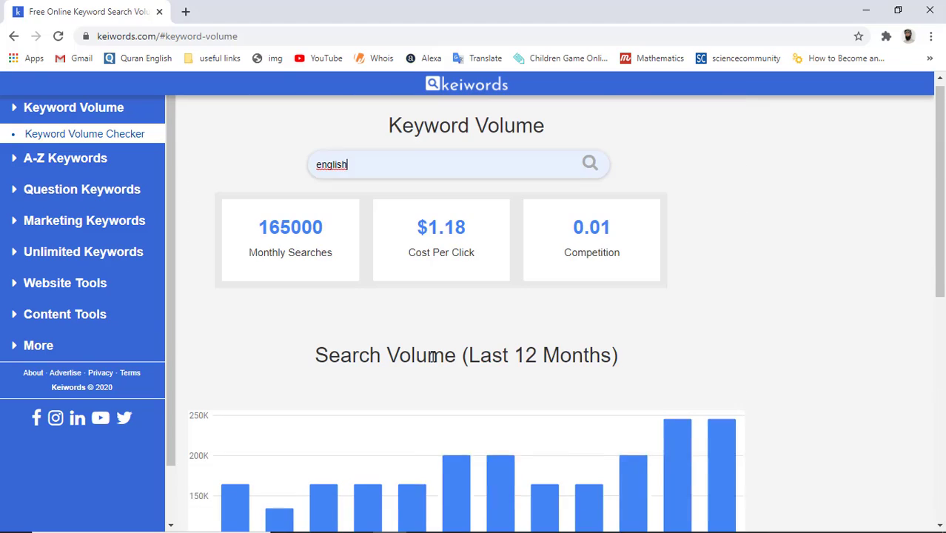
click(381, 167)
drag(381, 167, 312, 170)
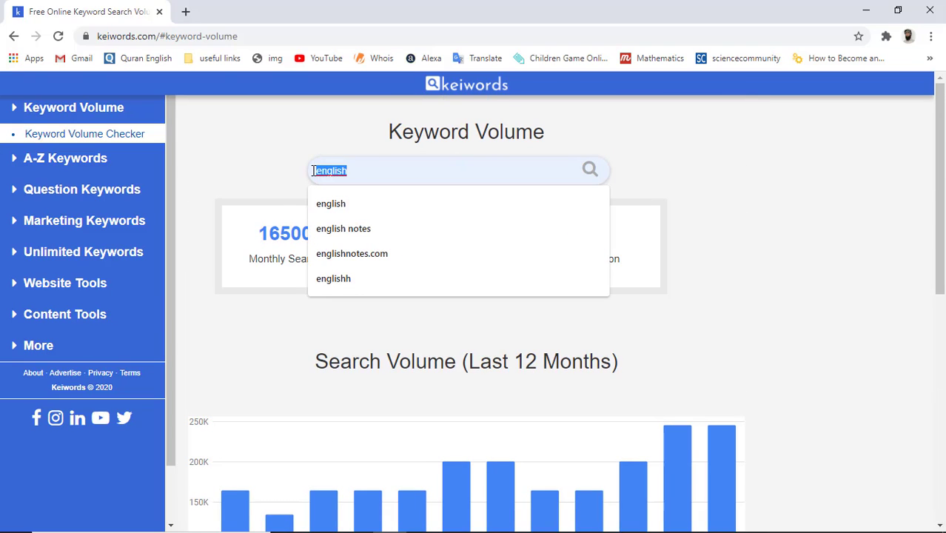
text(tele)
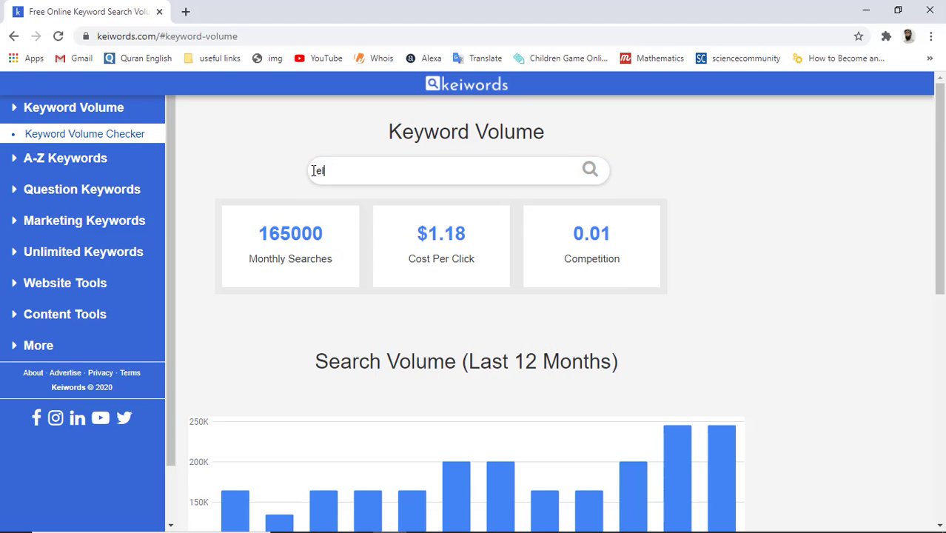
text(ction)
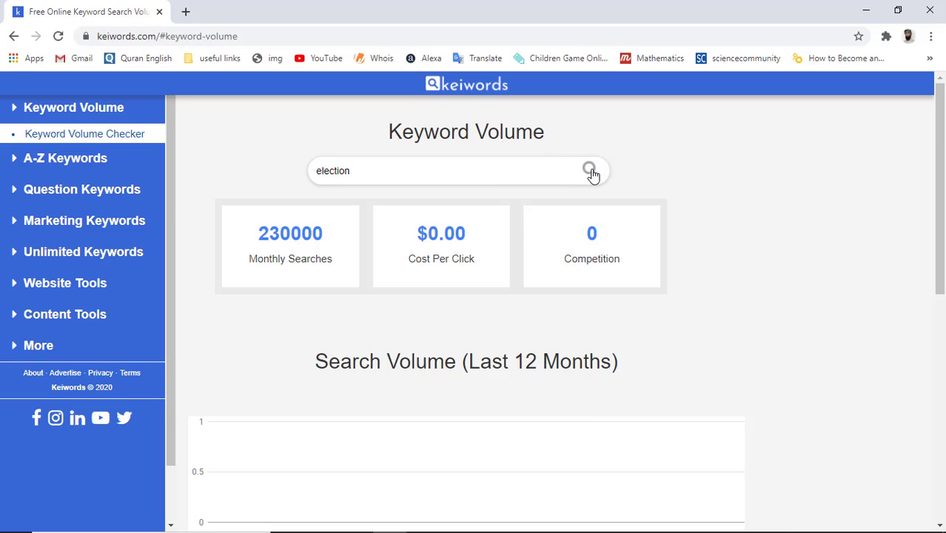
scroll(444, 316, down, 4)
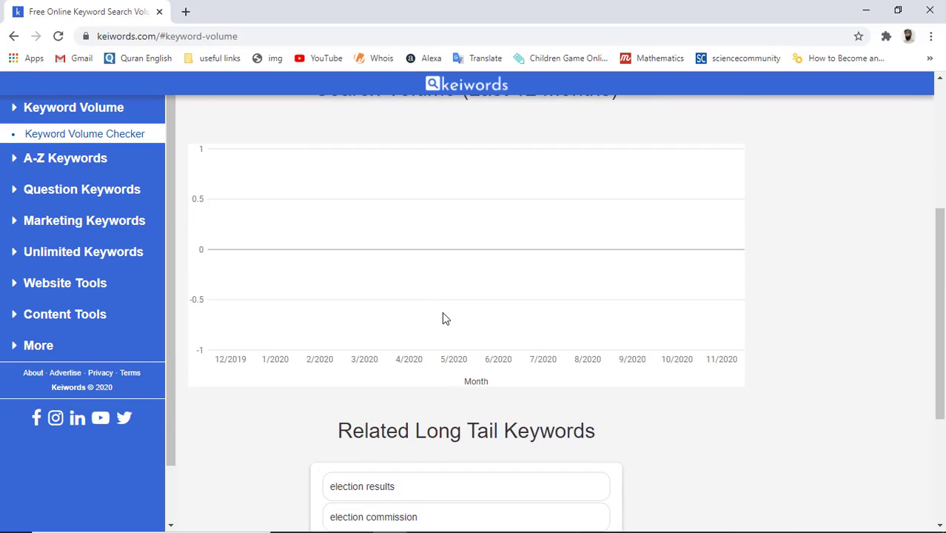
scroll(444, 319, up, 2)
scroll(444, 318, up, 2)
scroll(444, 318, down, 3)
scroll(444, 318, up, 3)
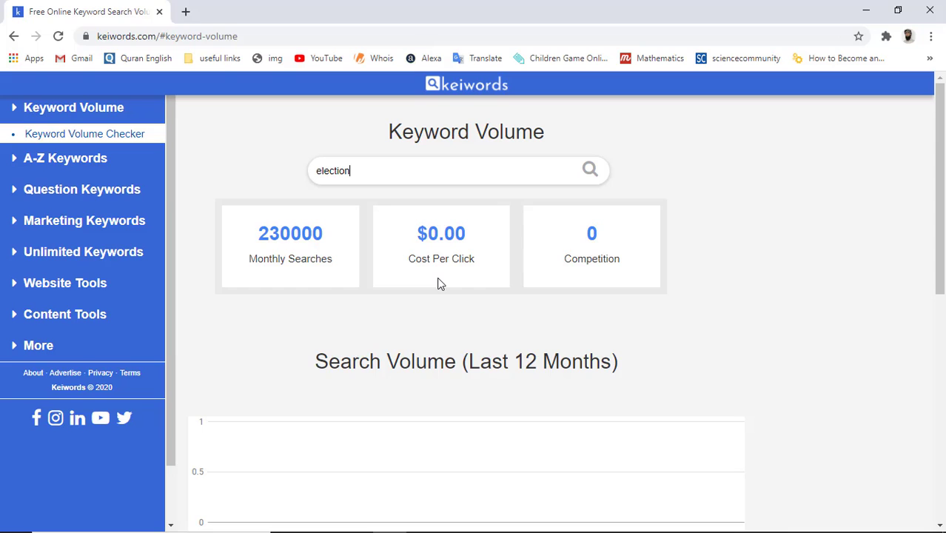
scroll(438, 284, down, 5)
scroll(438, 284, down, 1)
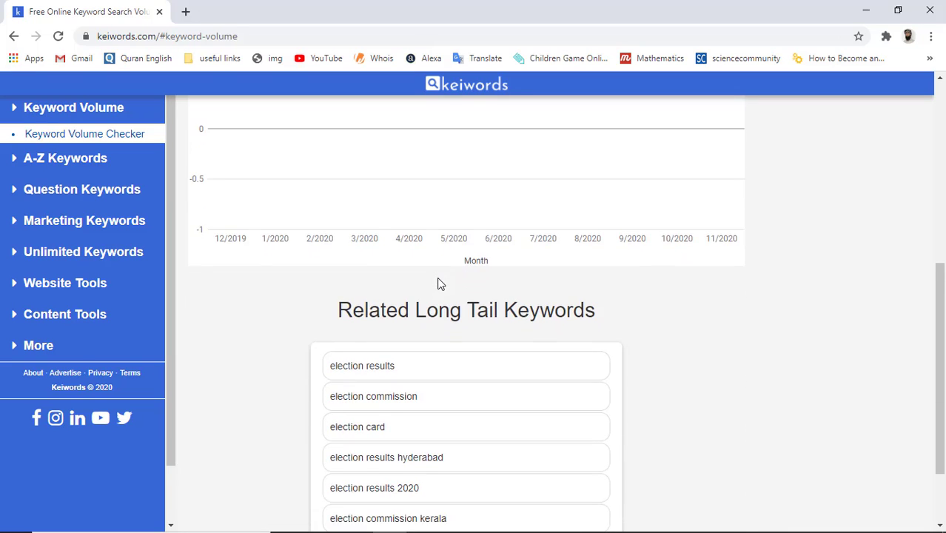
scroll(438, 283, up, 4)
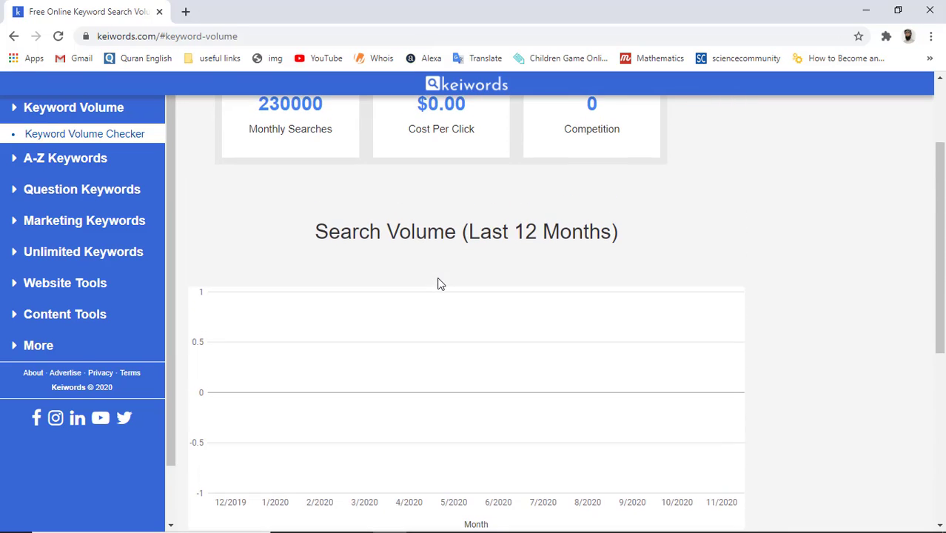
scroll(376, 182, up, 2)
- Look up 'books' and review its 673000 searches, $1.31 CPC, 0.25 competition and related keywords
drag(367, 169, 290, 180)
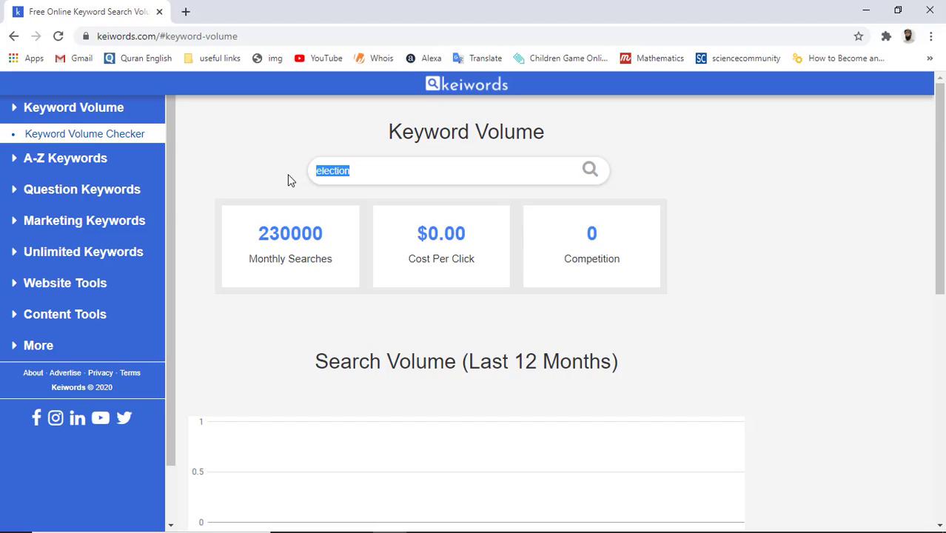
text(books)
click(590, 171)
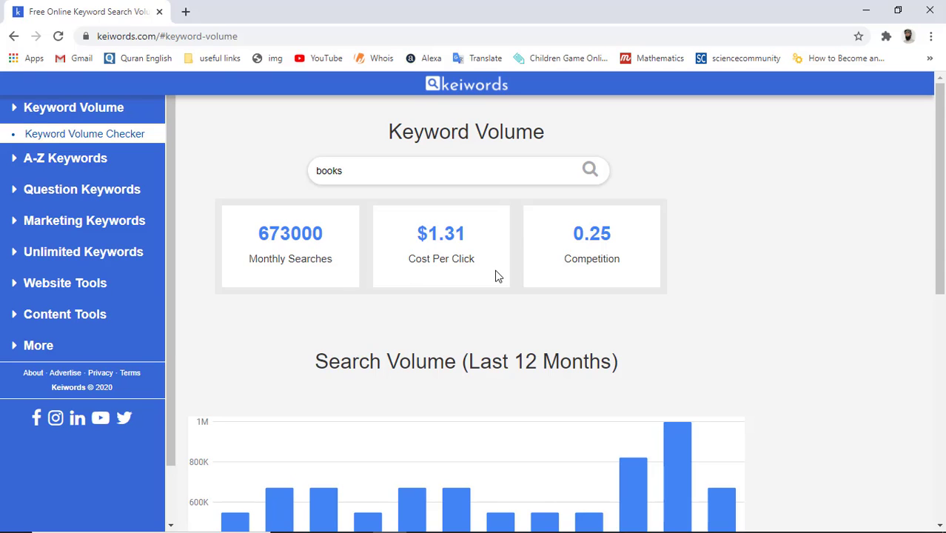
scroll(613, 274, down, 3)
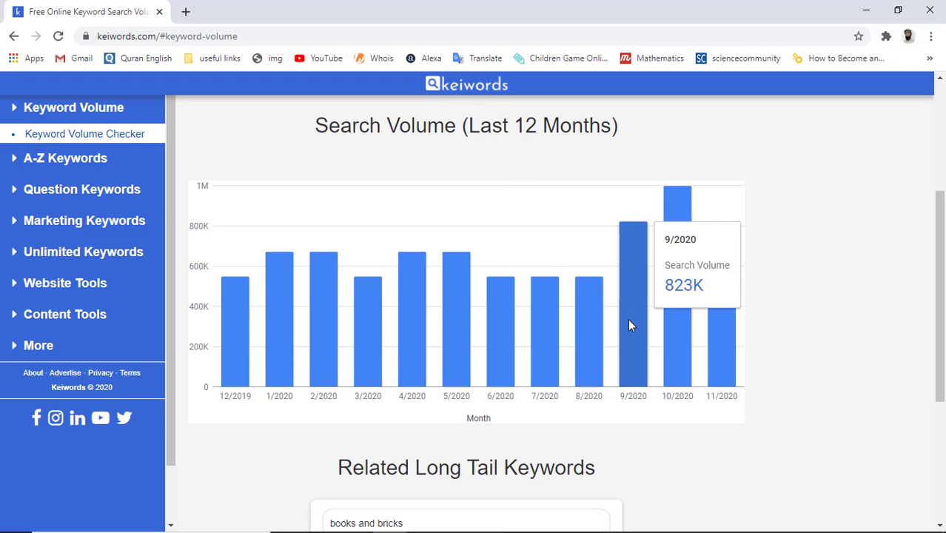
mouse_move(726, 344)
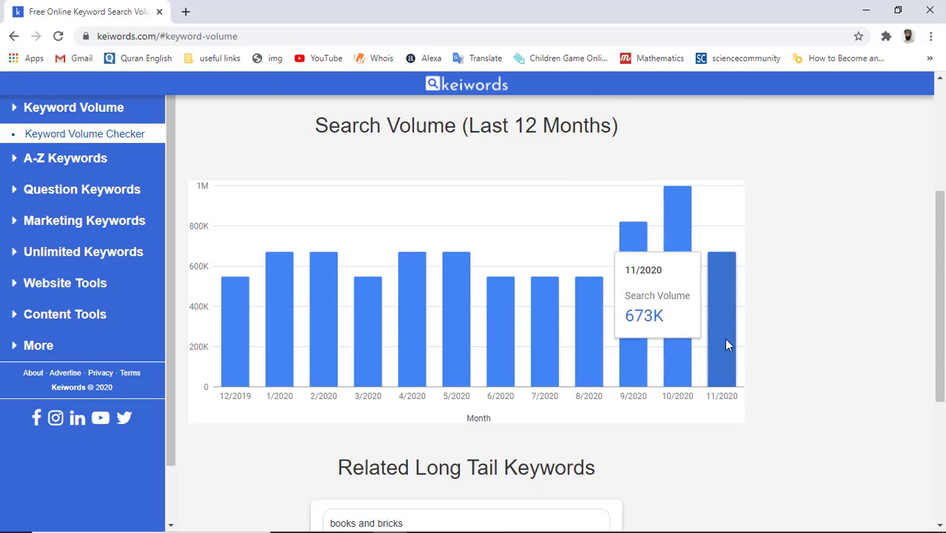
scroll(725, 344, down, 3)
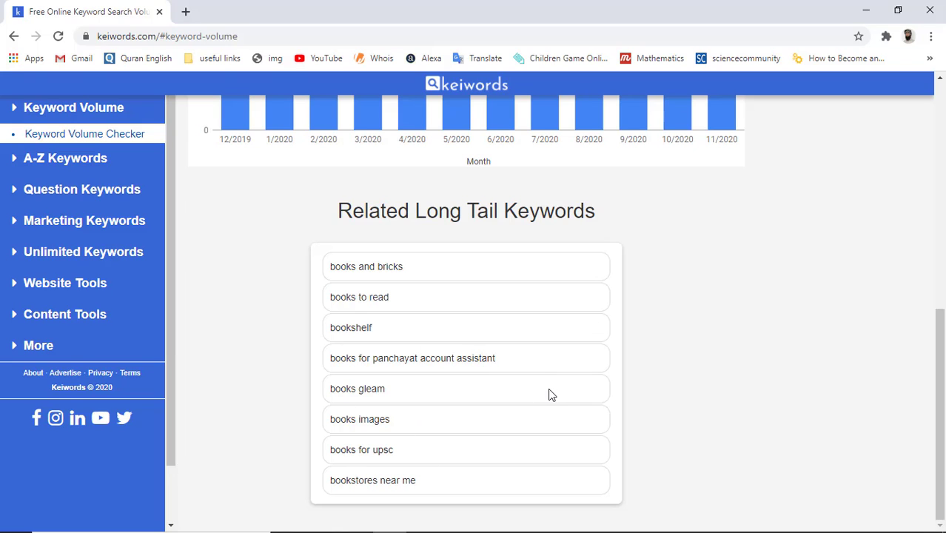
scroll(547, 394, up, 5)
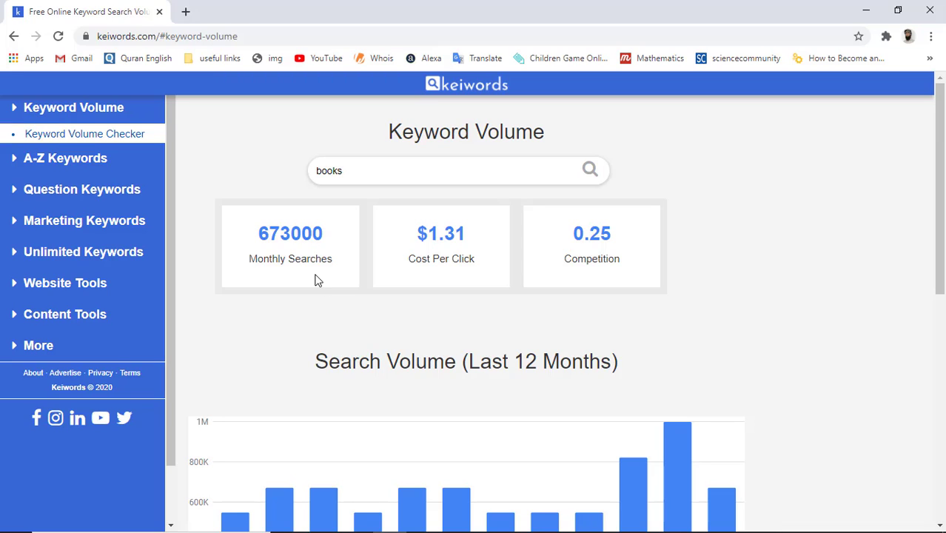
- Expand the A-Z, Question, Marketing, Unlimited, Website Tools, Content Tools and More categories
click(61, 157)
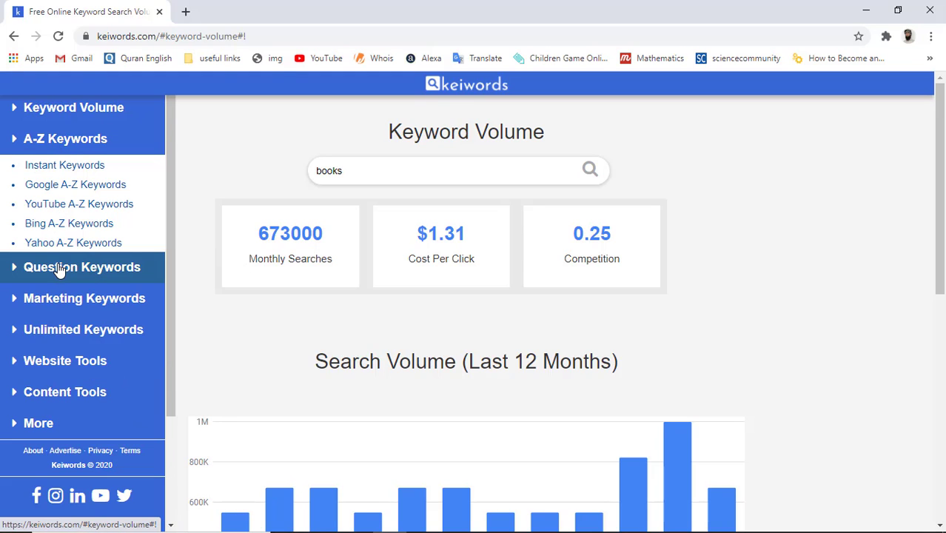
click(58, 270)
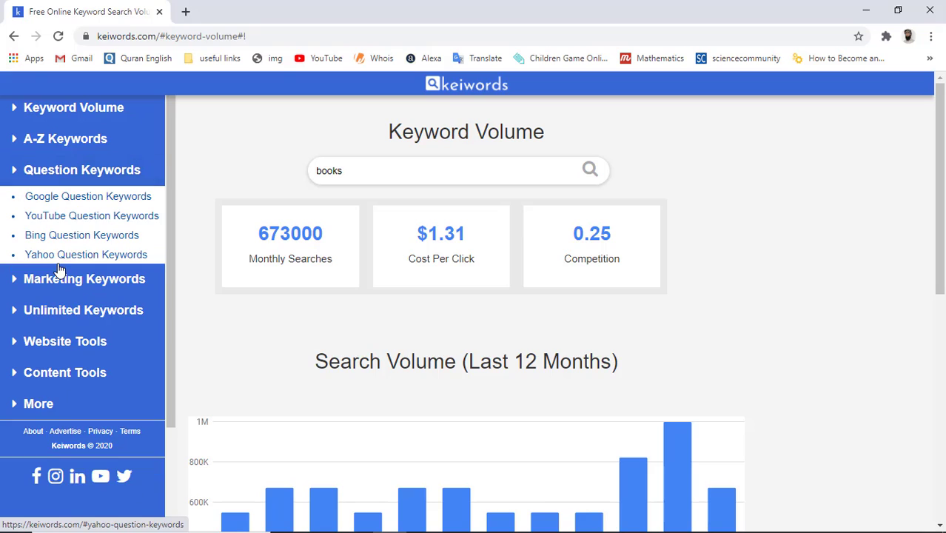
click(52, 282)
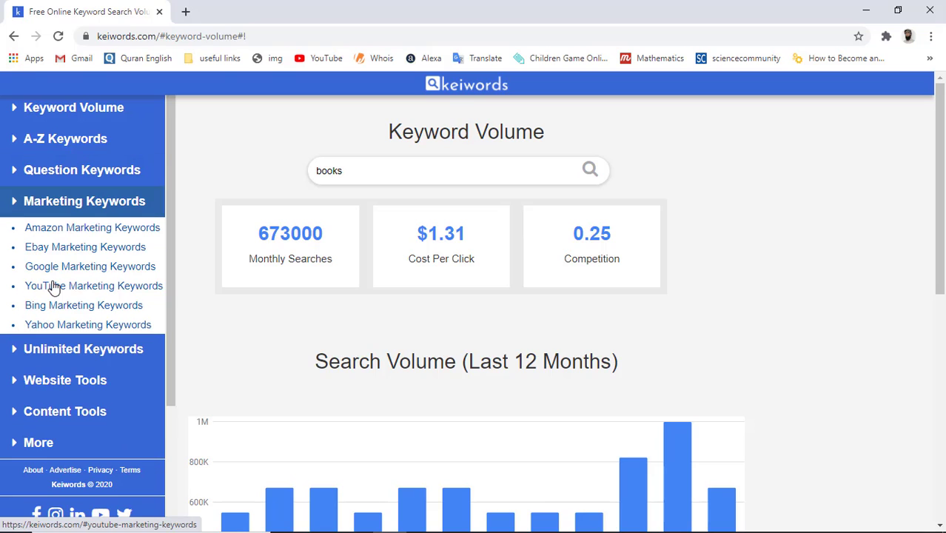
click(49, 350)
click(60, 345)
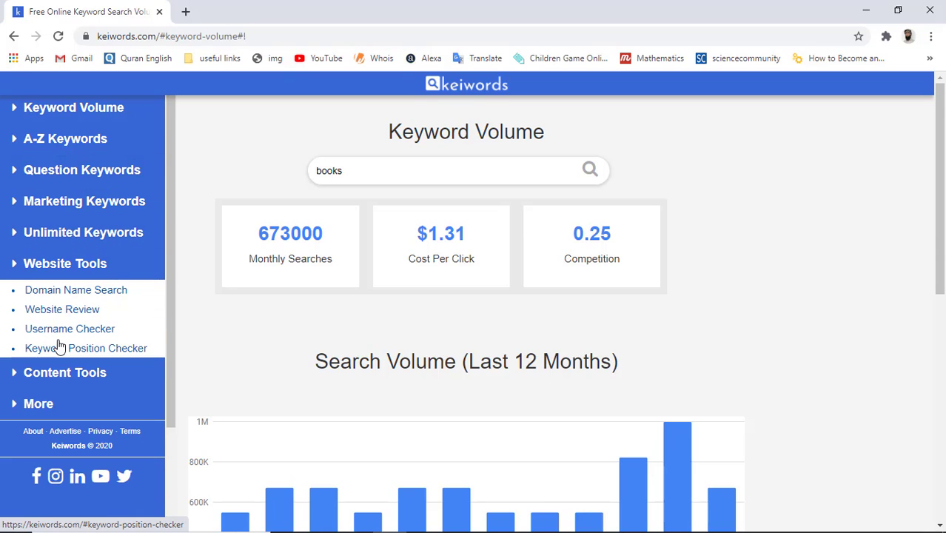
click(58, 381)
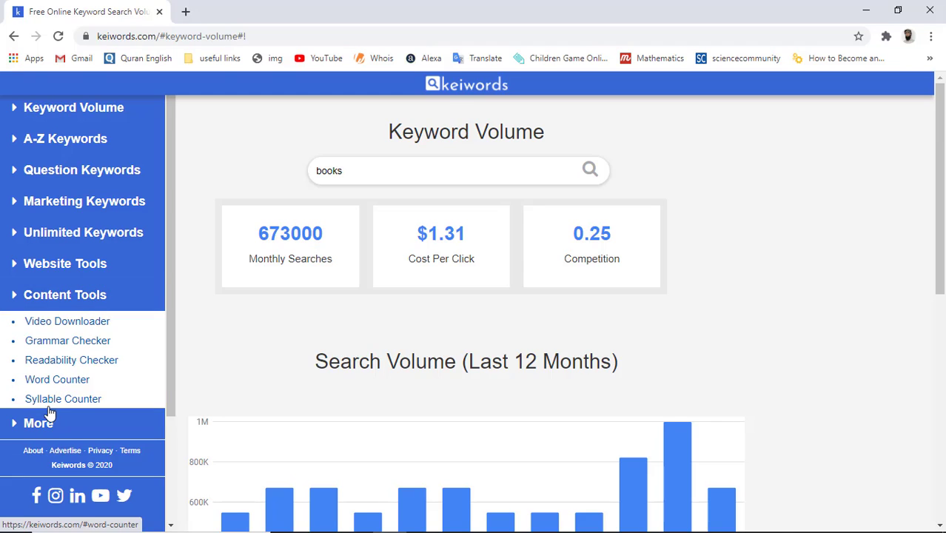
click(44, 430)
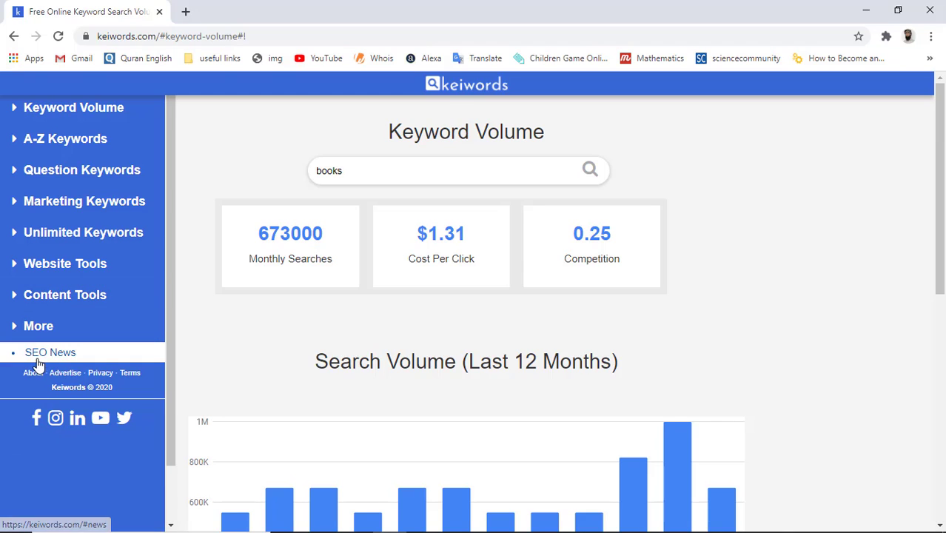